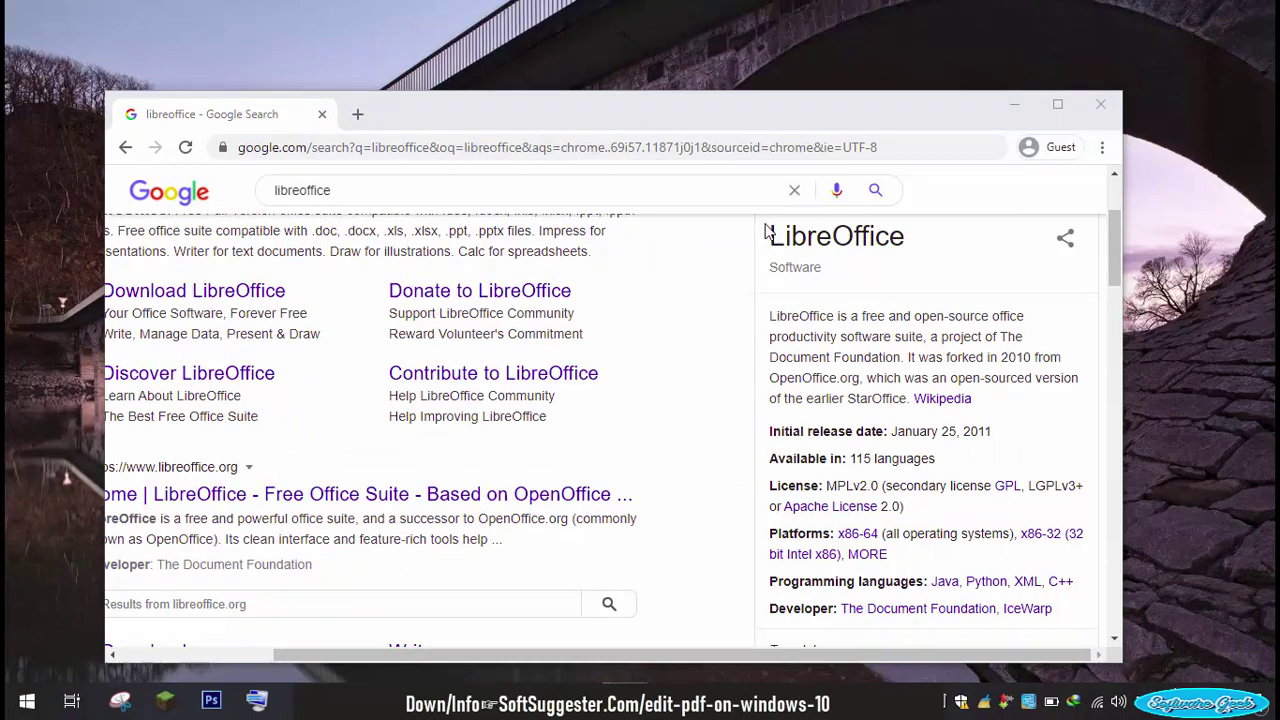
# Go from the LibreOffice knowledge panel to libreoffice.org's download page.
pyautogui.moveTo(767, 231); pyautogui.dragTo(926, 234)
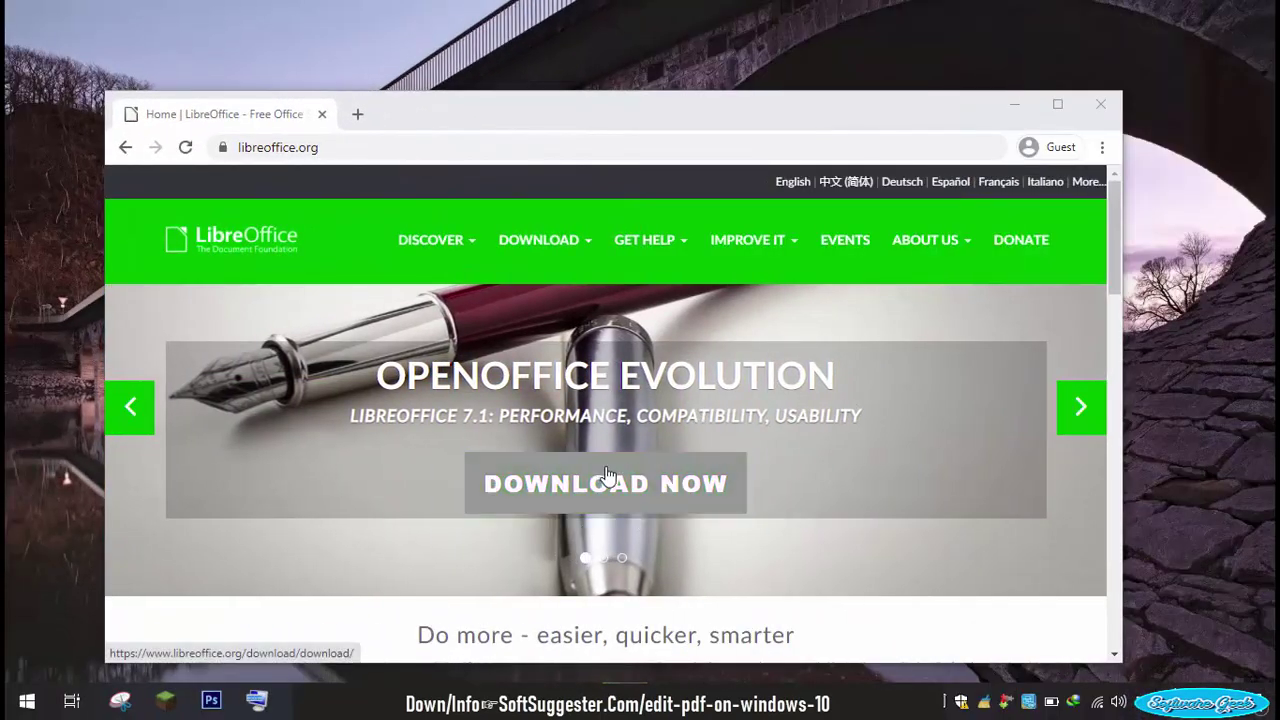
pyautogui.click(733, 492)
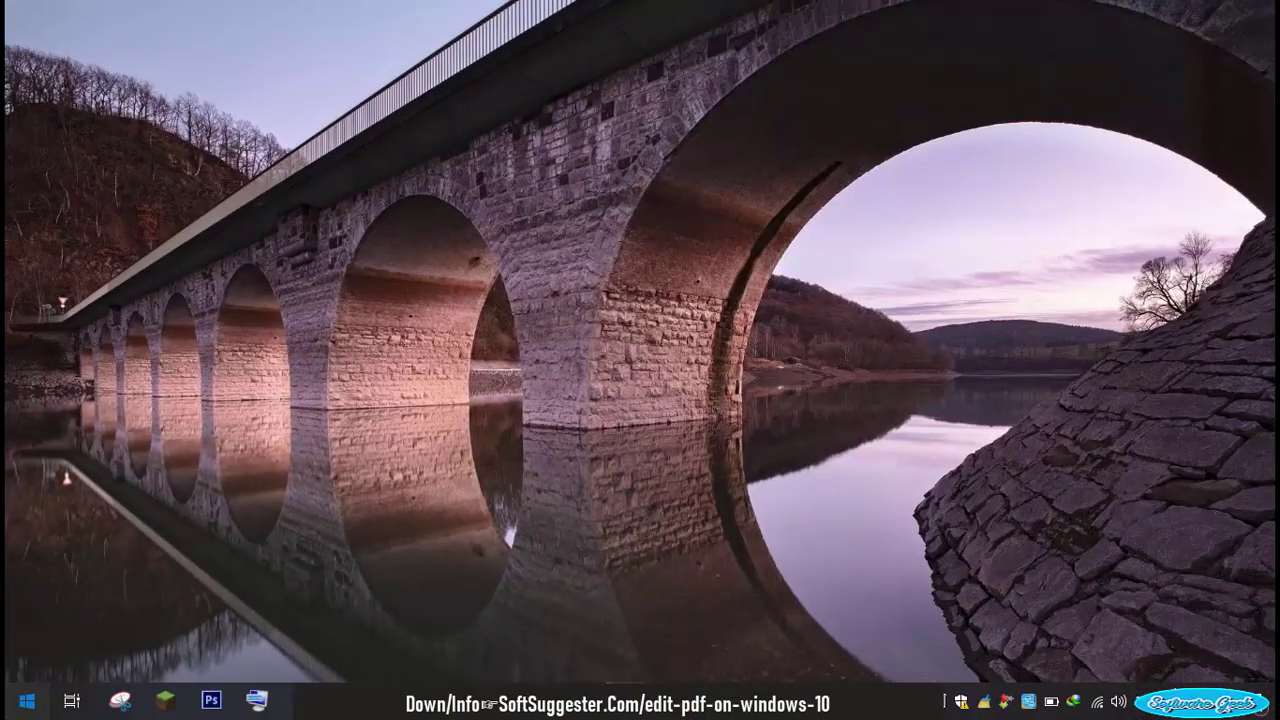
# Launch LibreOffice Draw from a Start menu search for 'libreoffice d'.
pyautogui.press('super')
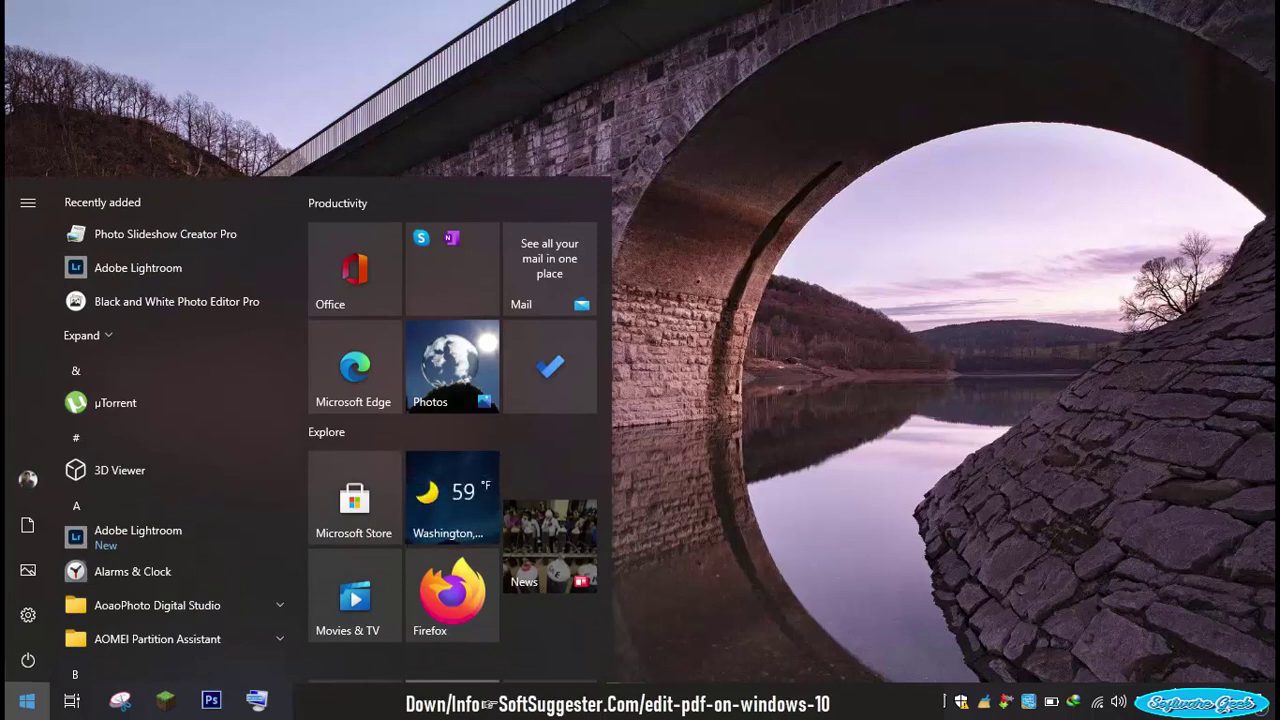
pyautogui.write('libr')
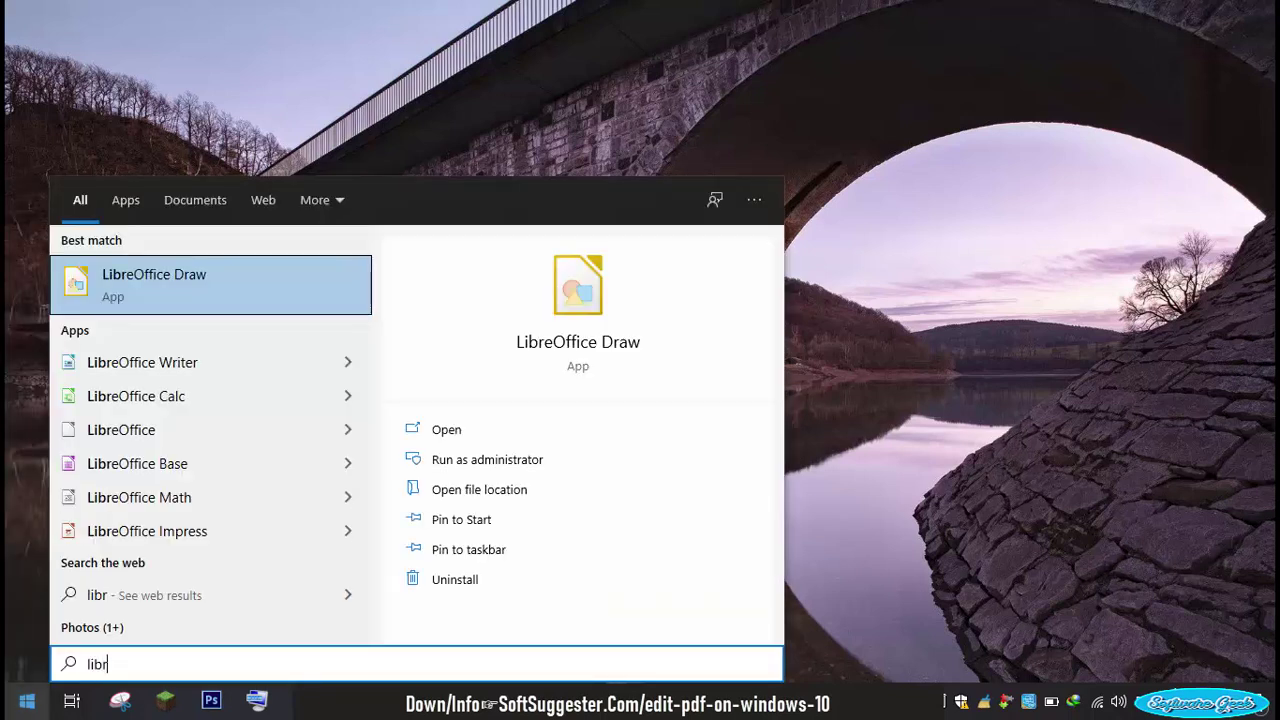
pyautogui.write('eoff')
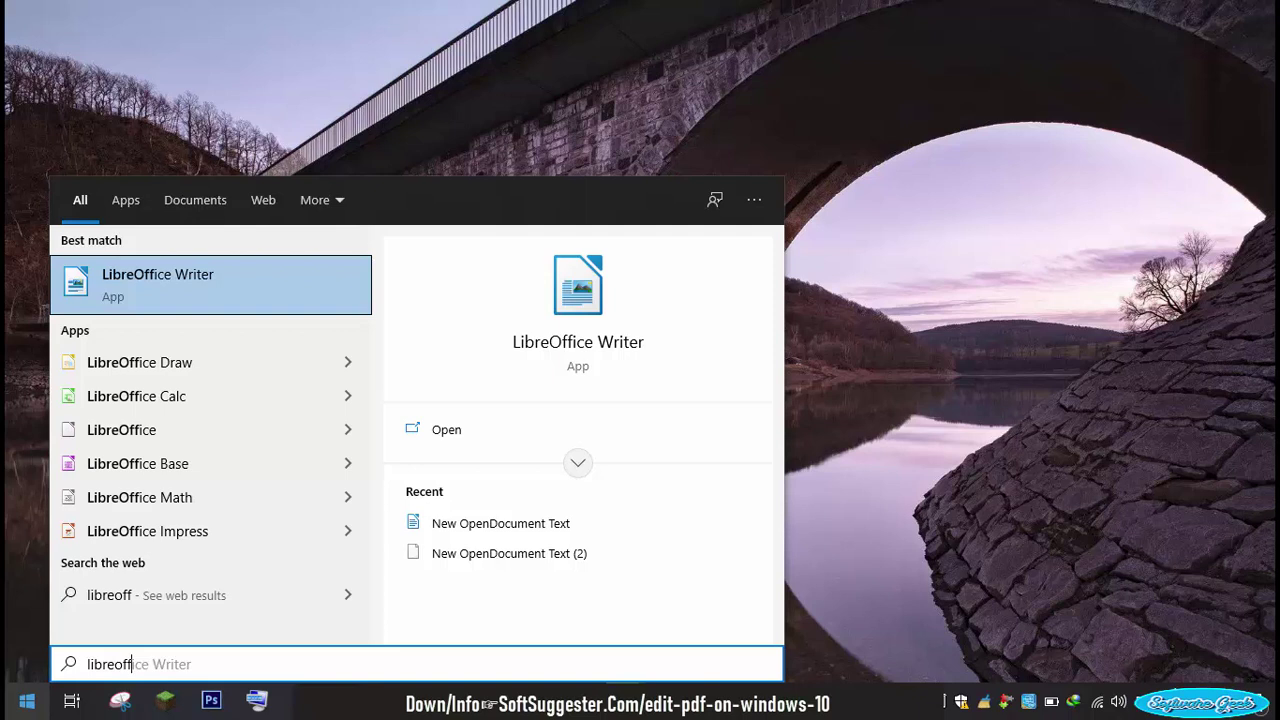
pyautogui.write('ice draw')
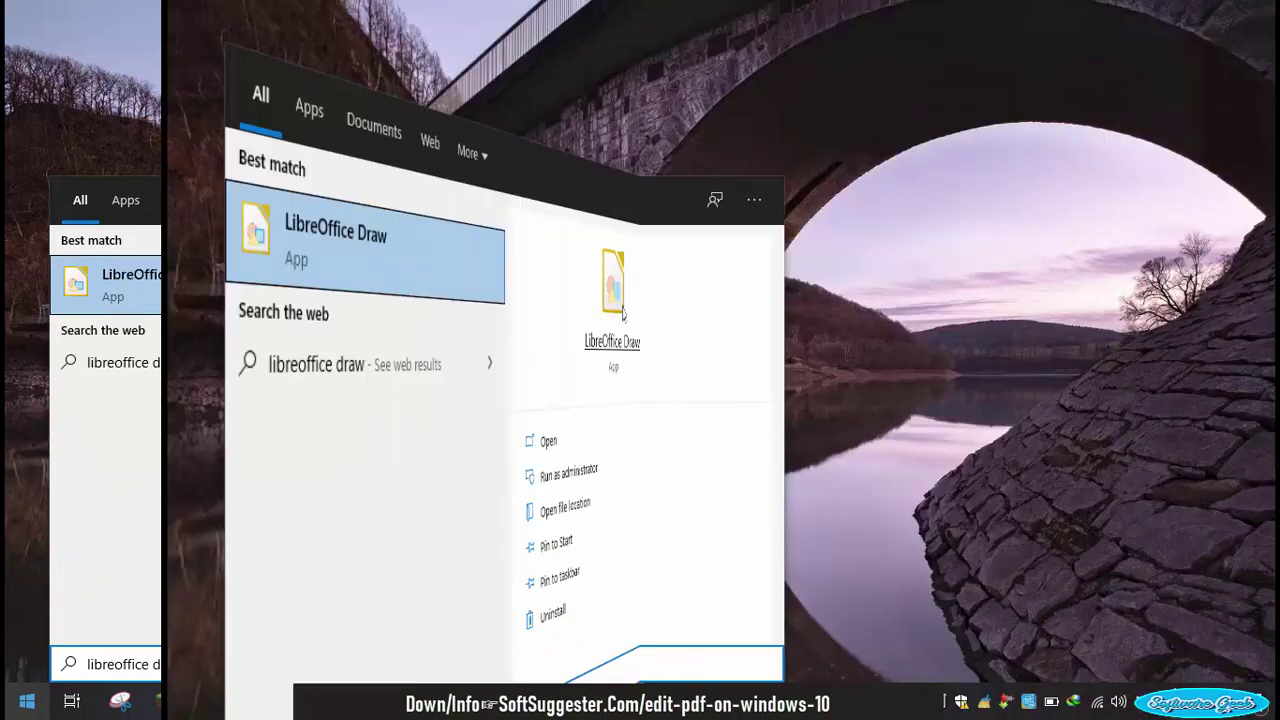
pyautogui.click(580, 352)
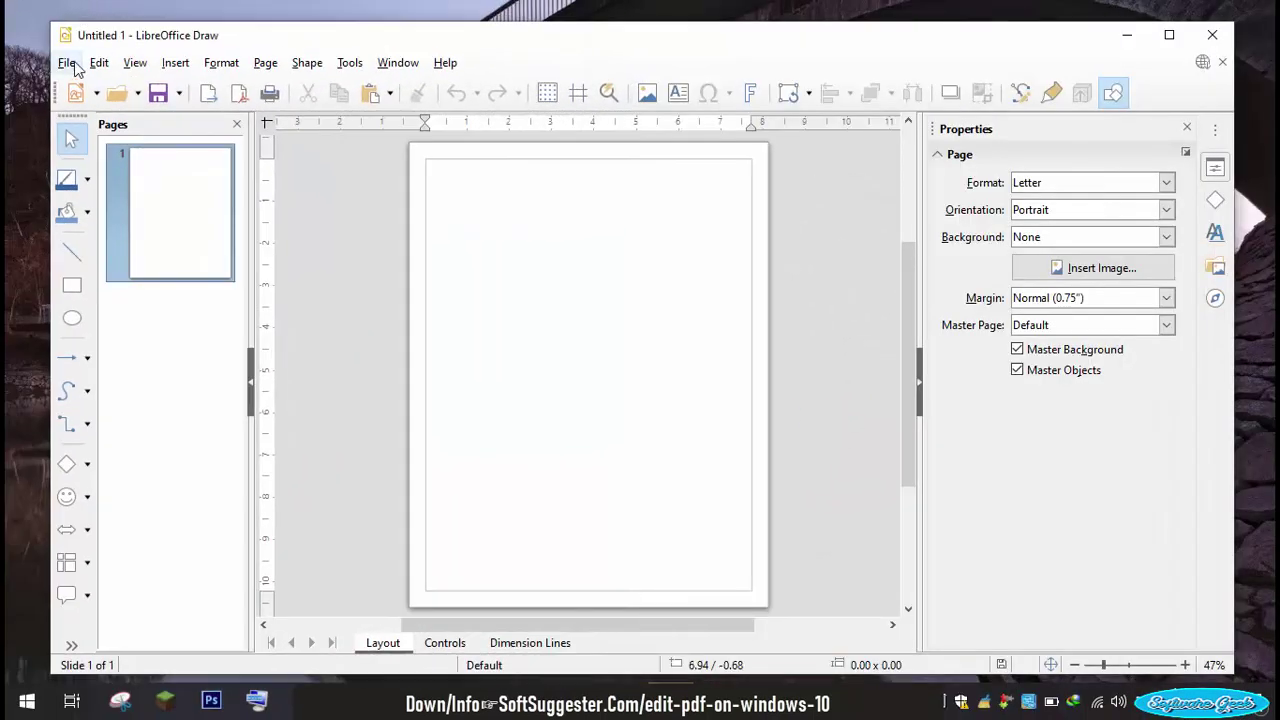
# Open canadian_crusoes_by_catharine_parr_traill.pdf from Documents via File > Open.
pyautogui.click(67, 63)
pyautogui.click(150, 110)
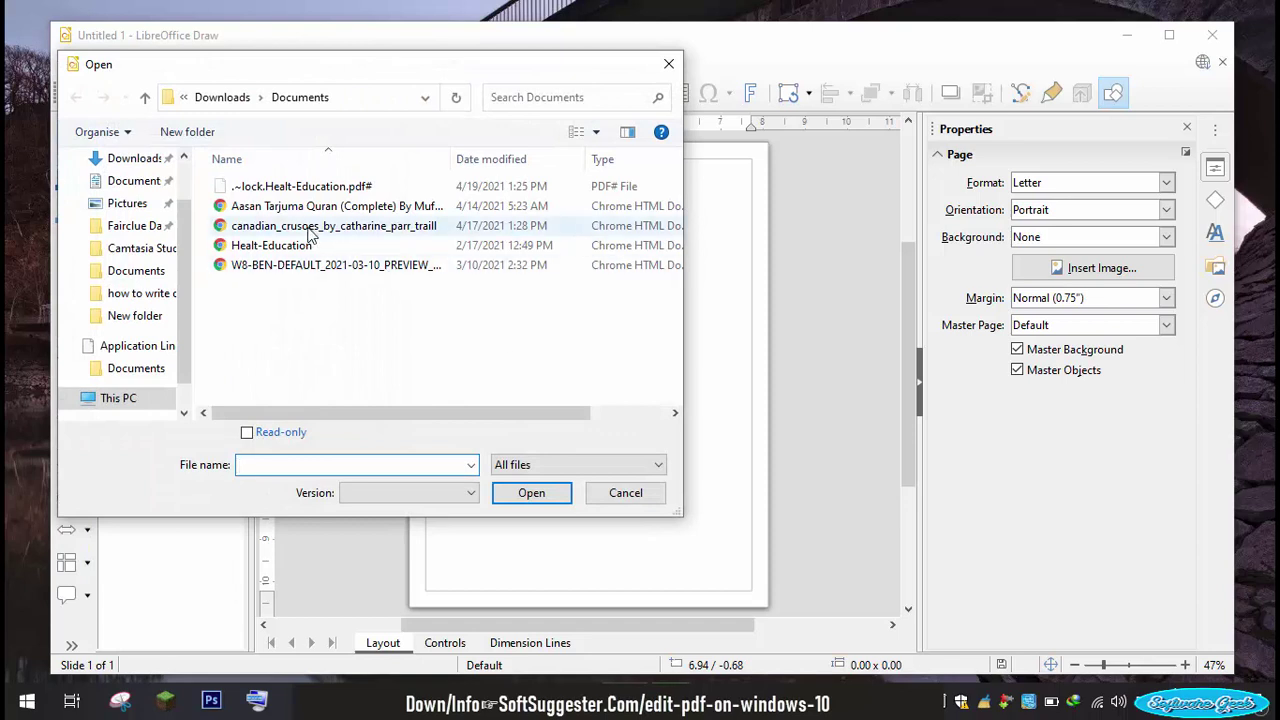
pyautogui.doubleClick(312, 228)
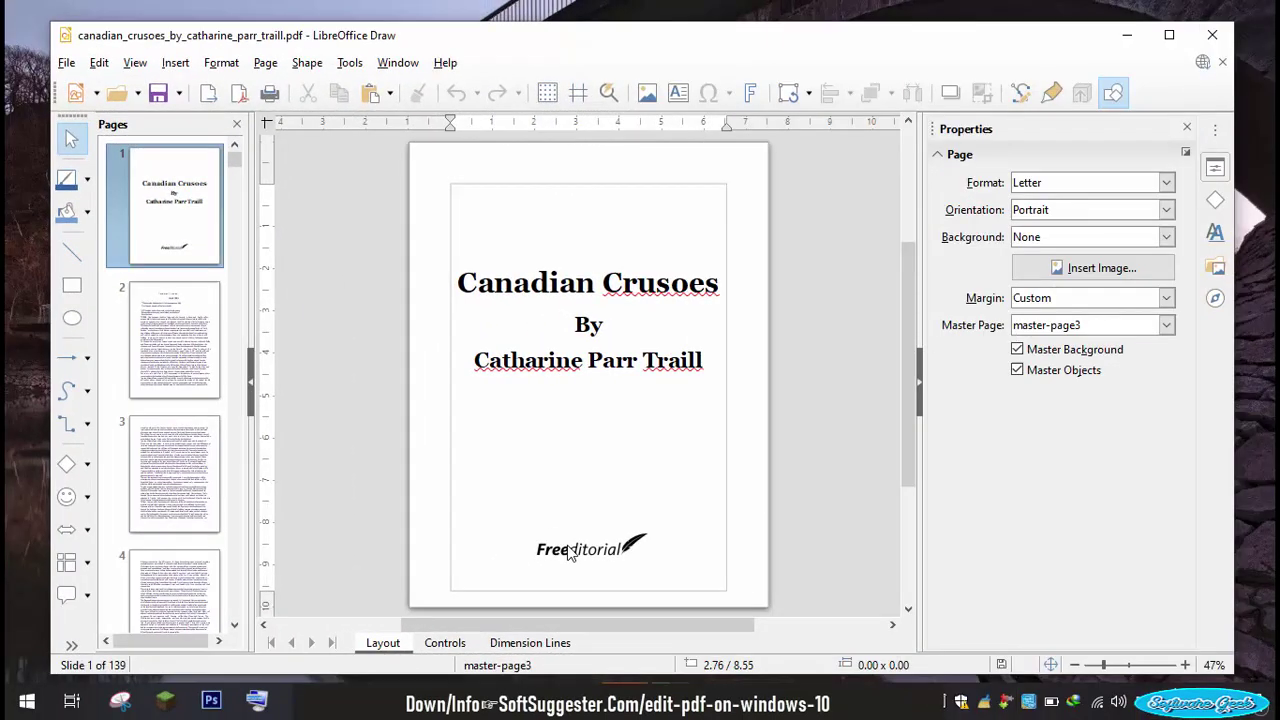
# Replace the Freeditorial cover logo with the Software Geek image, then enlarge and reposition it.
pyautogui.click(583, 548)
pyautogui.rightClick(586, 540)
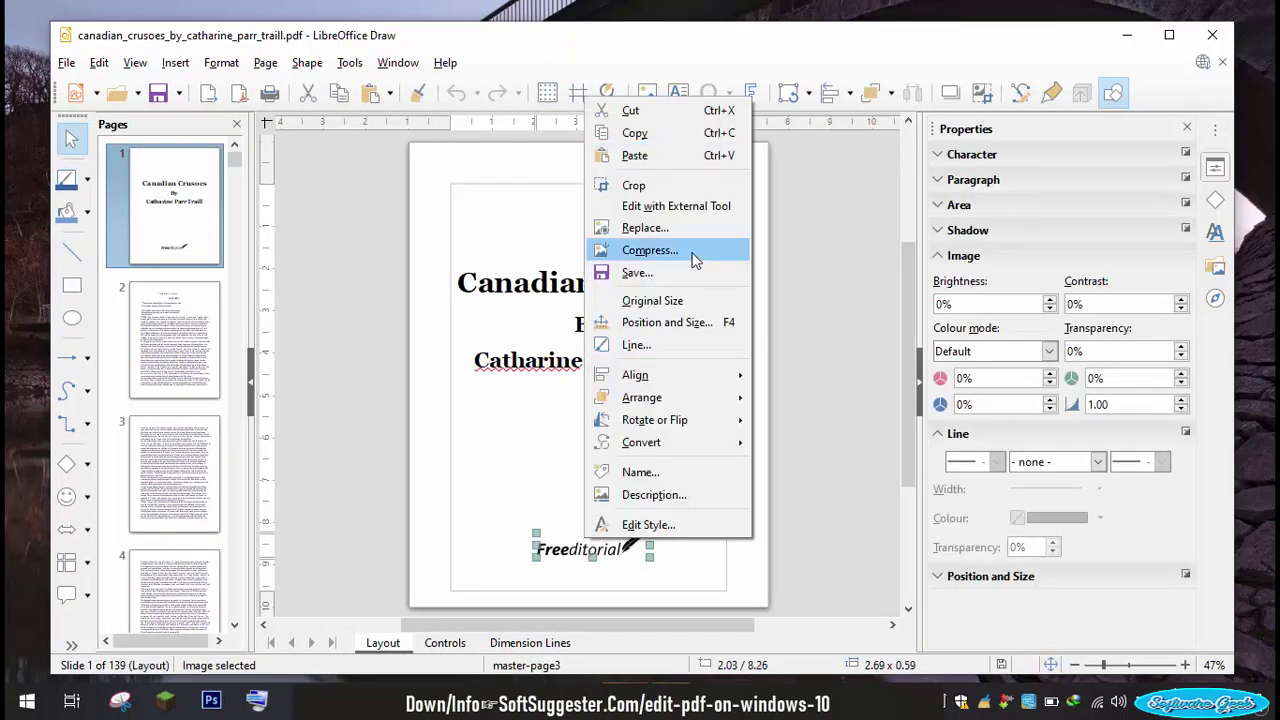
pyautogui.click(648, 228)
pyautogui.moveTo(536, 533); pyautogui.dragTo(458, 516)
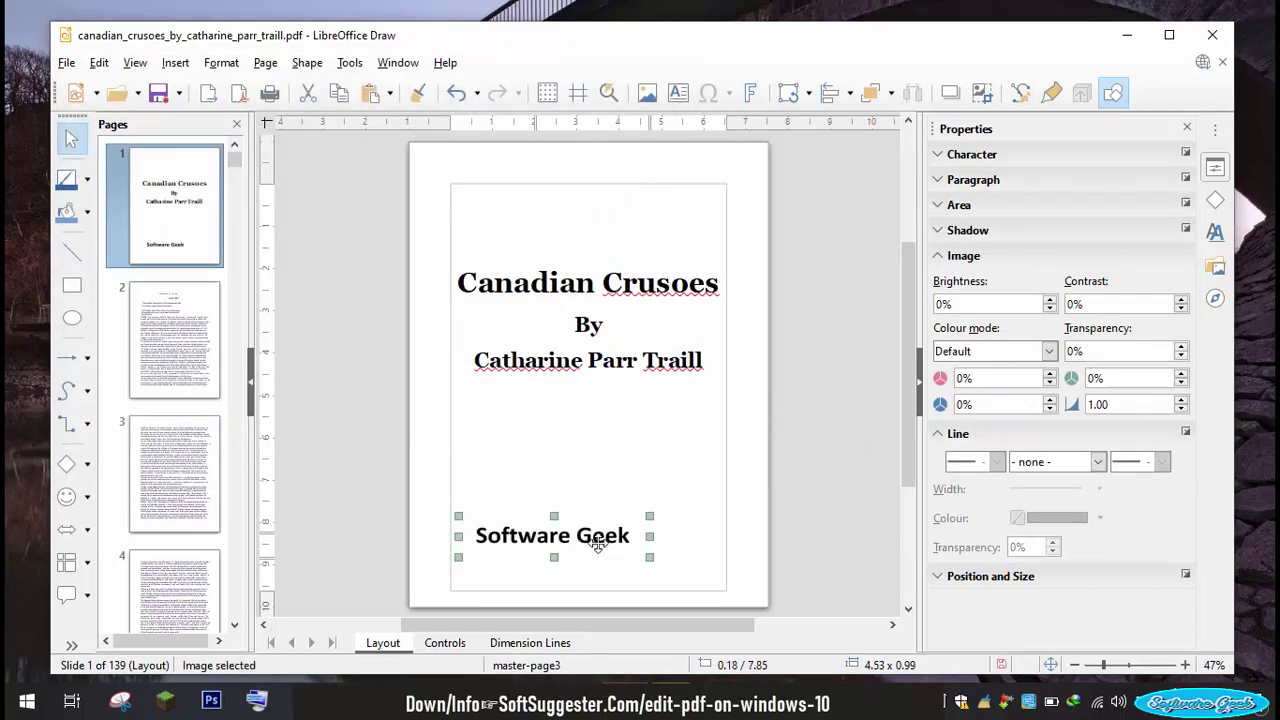
pyautogui.moveTo(593, 537)
pyautogui.mouseDown()
pyautogui.moveTo(643, 540)
pyautogui.moveTo(628, 538)
pyautogui.mouseUp()
# Replace the final clause of page 2's last line with 'software geek test'.
pyautogui.click(814, 551)
pyautogui.scroll(-15, 814, 551)
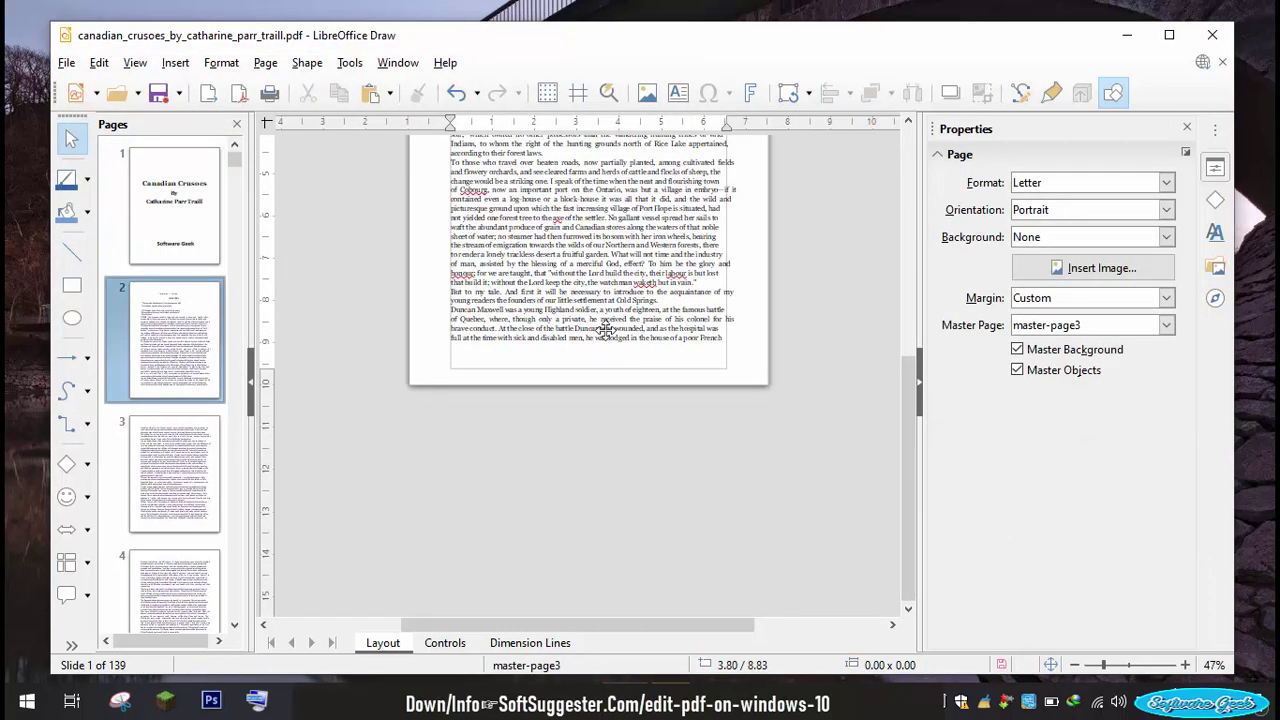
pyautogui.moveTo(581, 311); pyautogui.dragTo(762, 368)
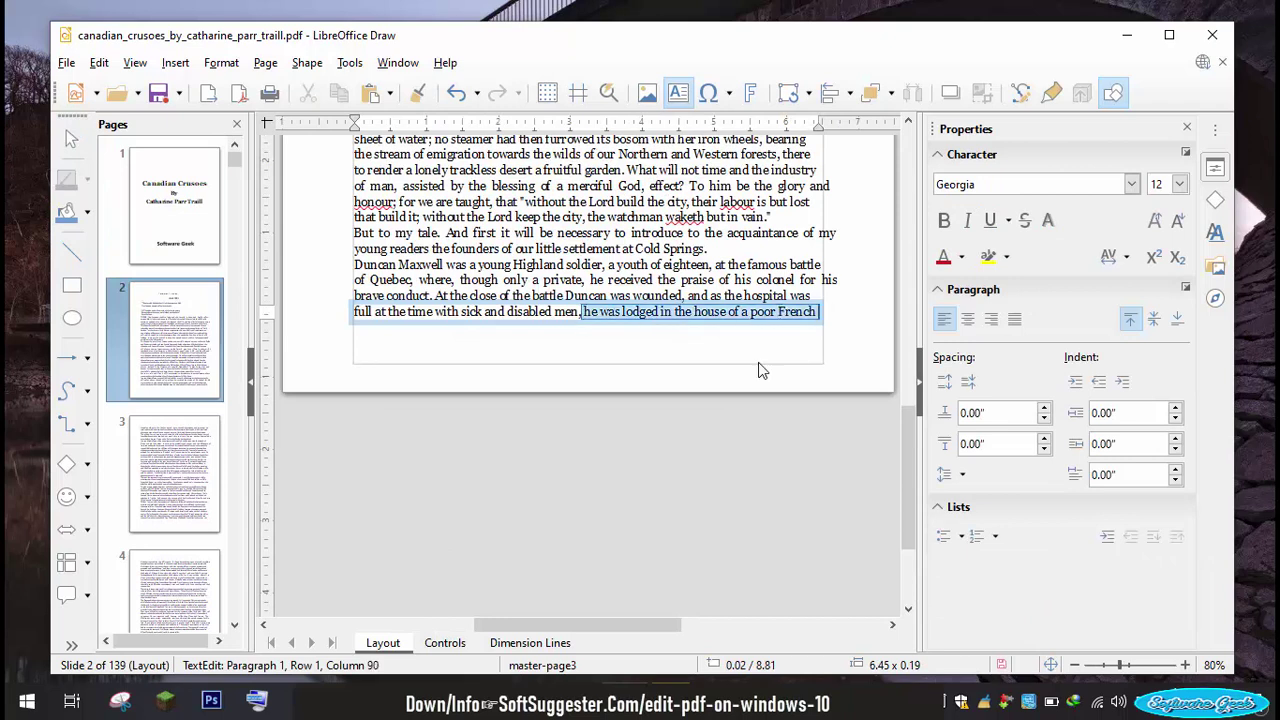
pyautogui.write('software ')
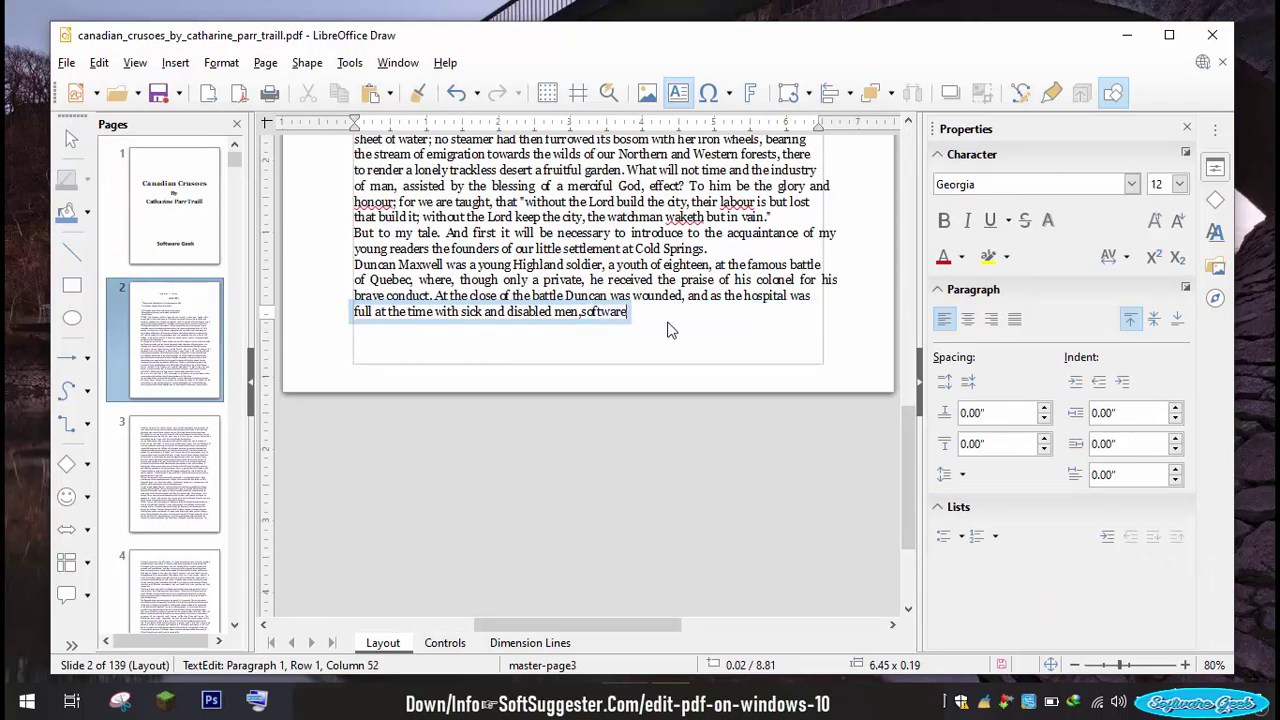
pyautogui.write('geek test')
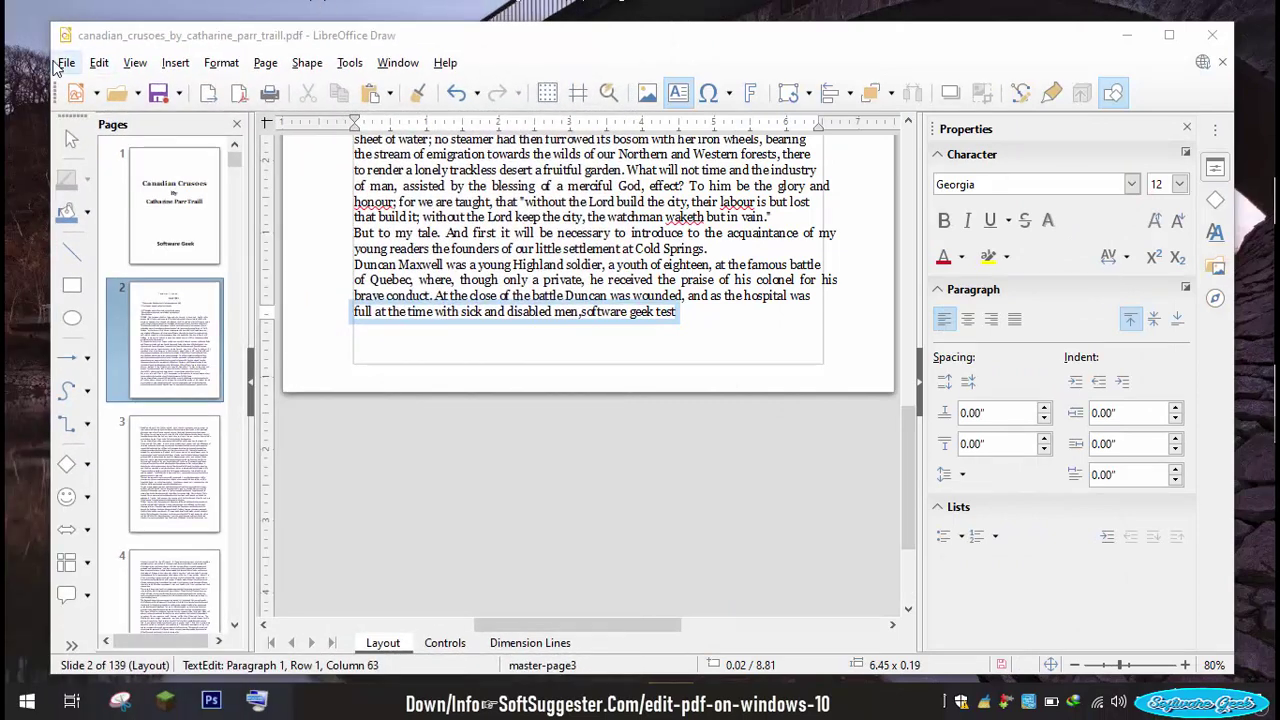
# Export the document as PDF with default options, saved as 'test copy'.
pyautogui.click(52, 62)
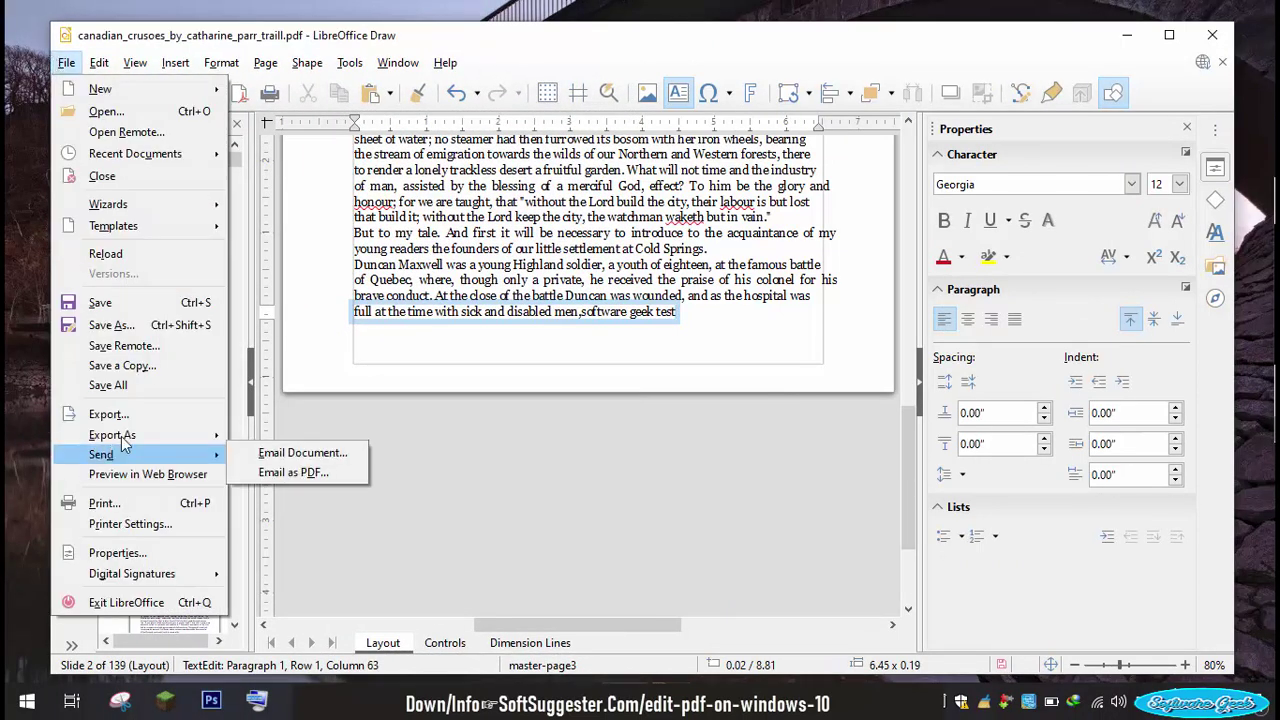
pyautogui.moveTo(112, 434)
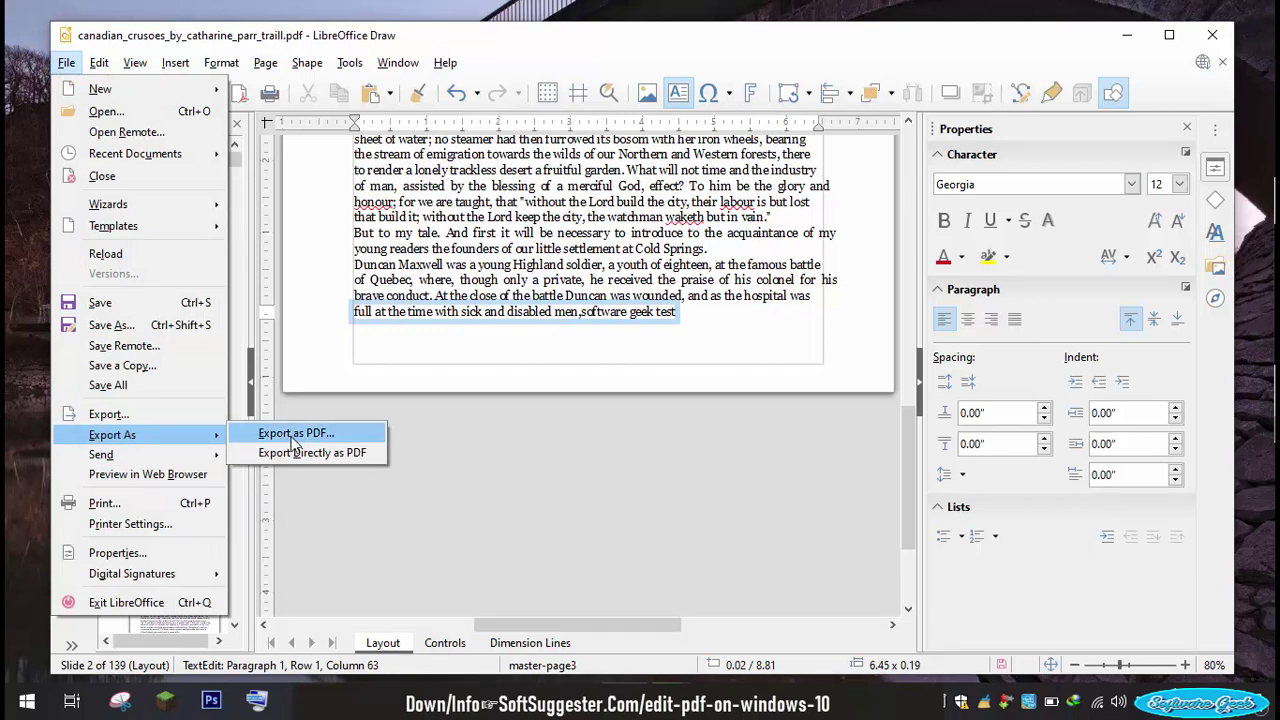
pyautogui.click(293, 436)
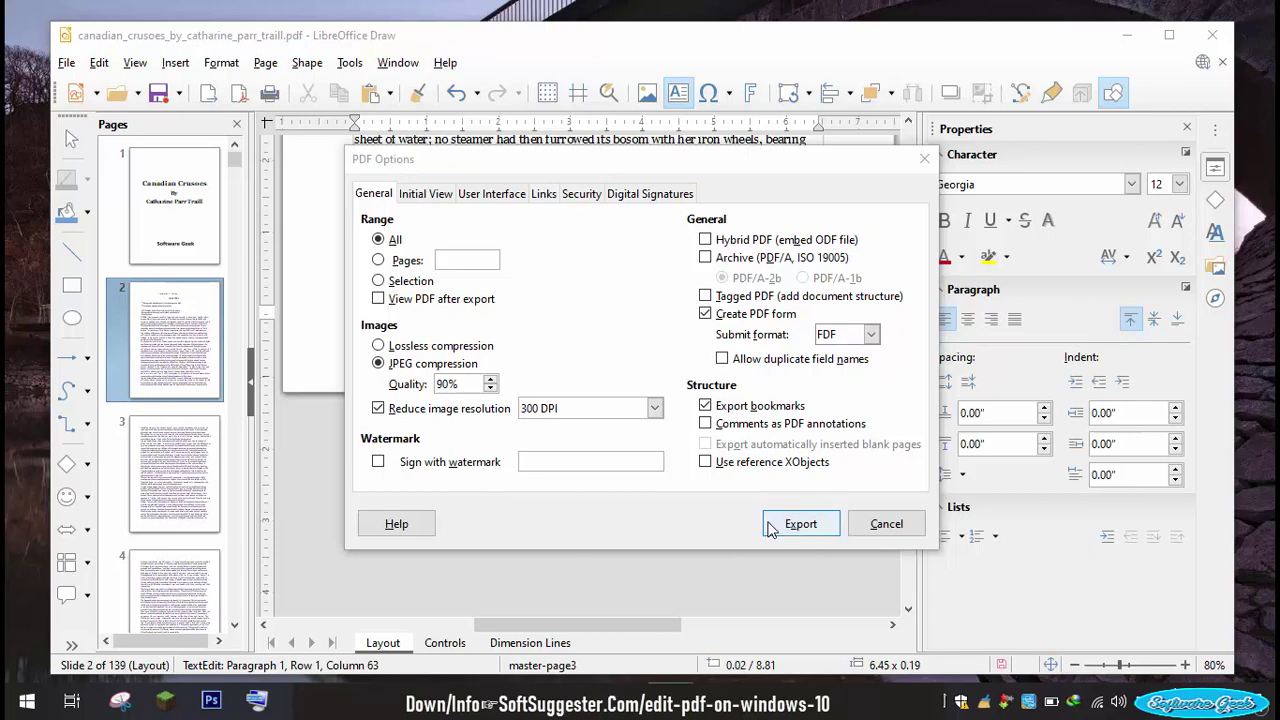
pyautogui.click(770, 526)
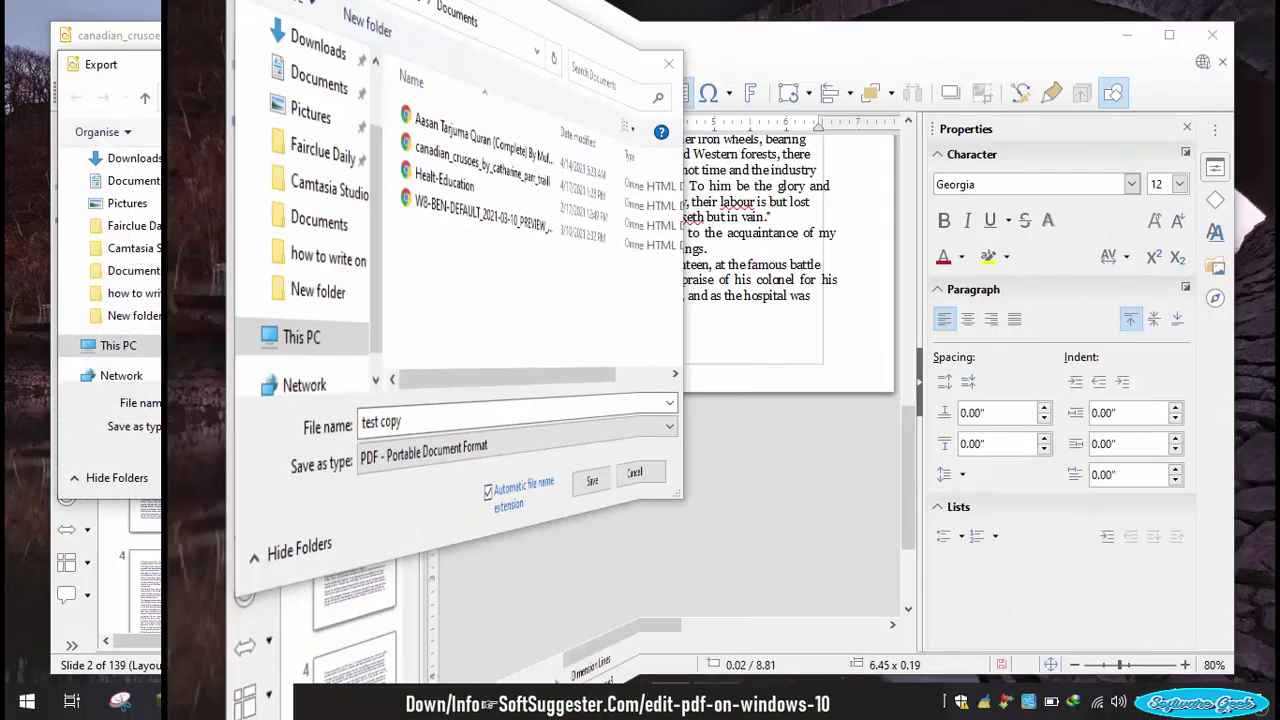
pyautogui.click(529, 471)
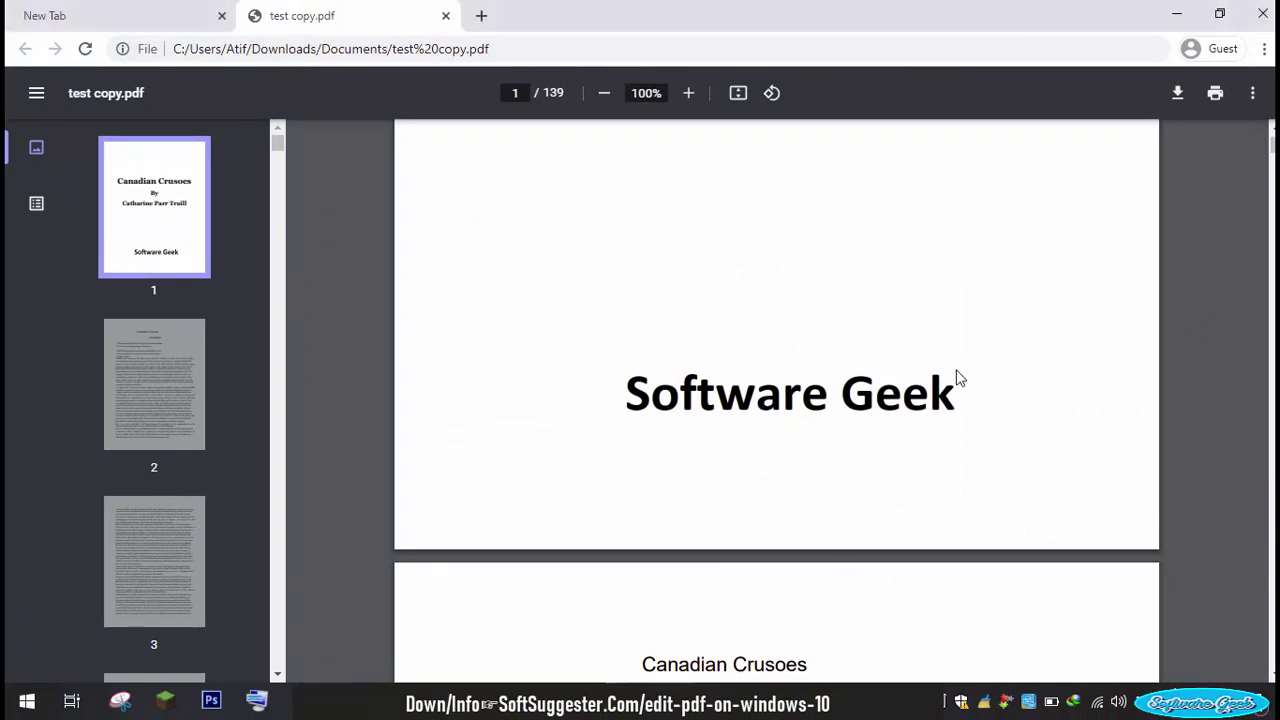
# Scroll test copy.pdf in Chrome from the cover down to page 2's edited last line.
pyautogui.scroll(4, 954, 422)
pyautogui.scroll(-2, 952, 421)
pyautogui.scroll(-3, 951, 421)
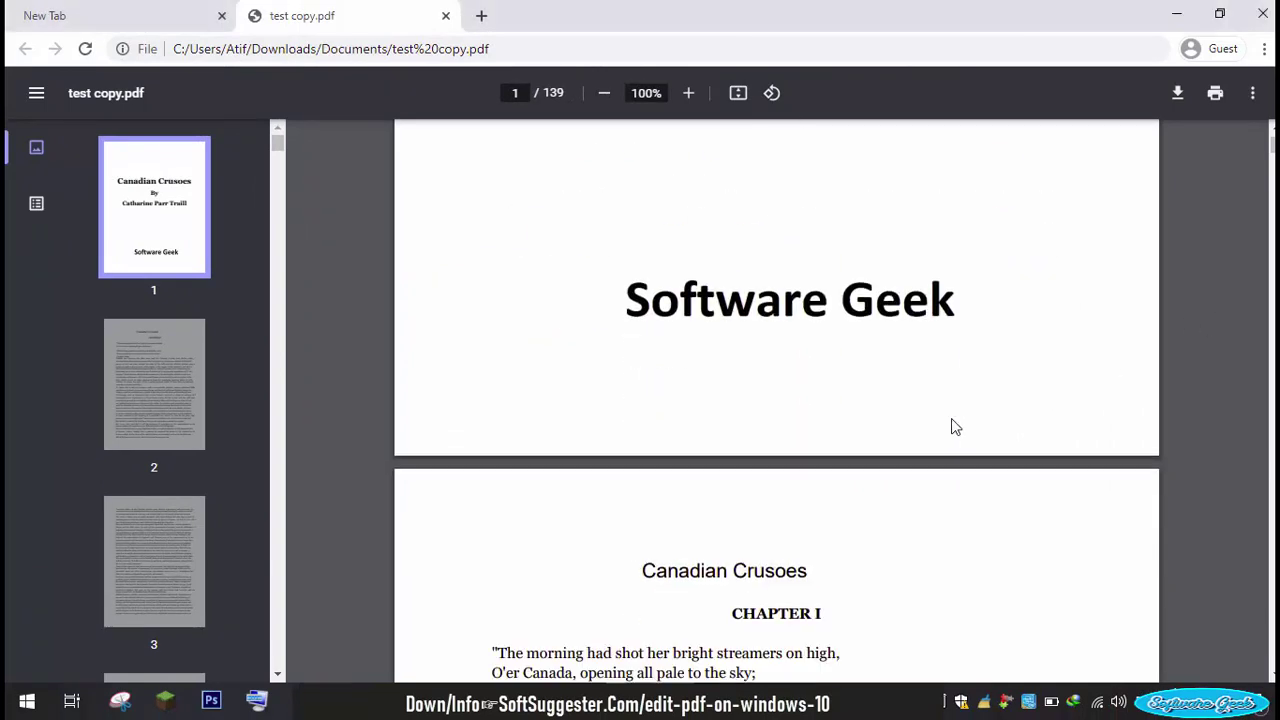
pyautogui.scroll(-5, 951, 420)
pyautogui.scroll(-4, 951, 440)
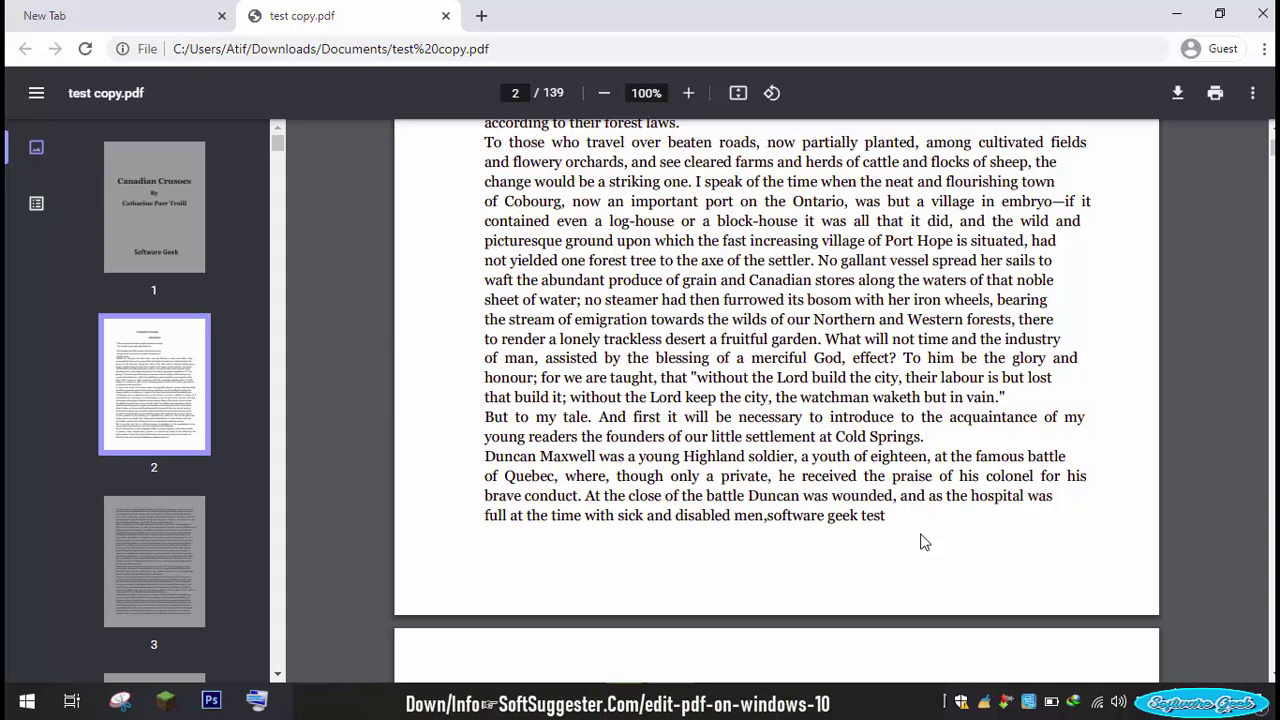